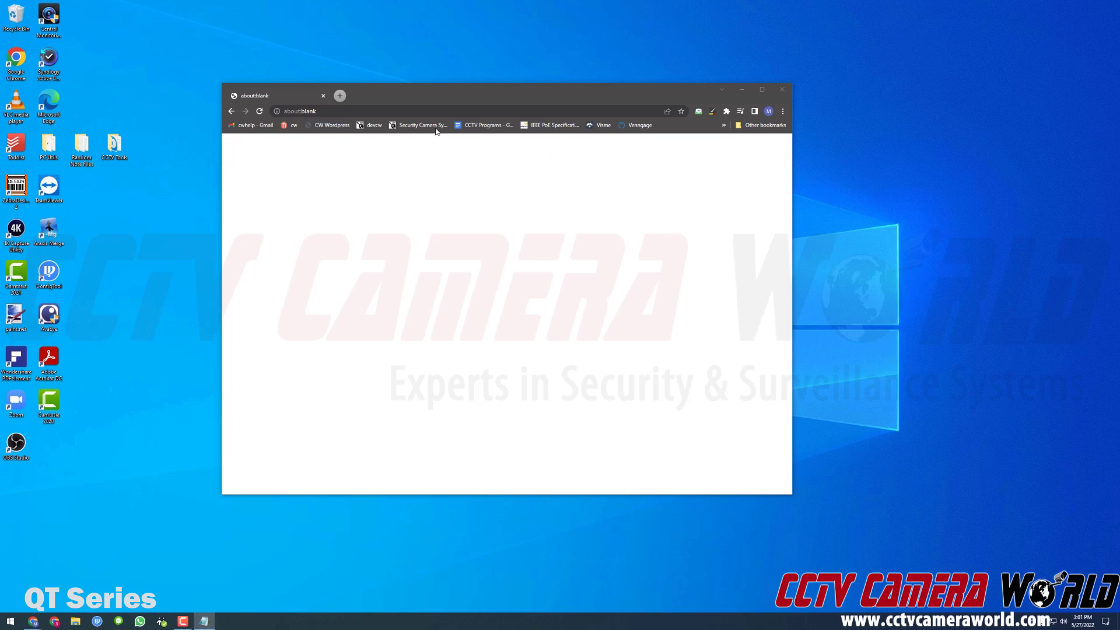
# Load the shared Google Drive link for the NVMS Lite x64 Ver2.1.2.10518.exe installer in Chrome
pyautogui.click(419, 108)
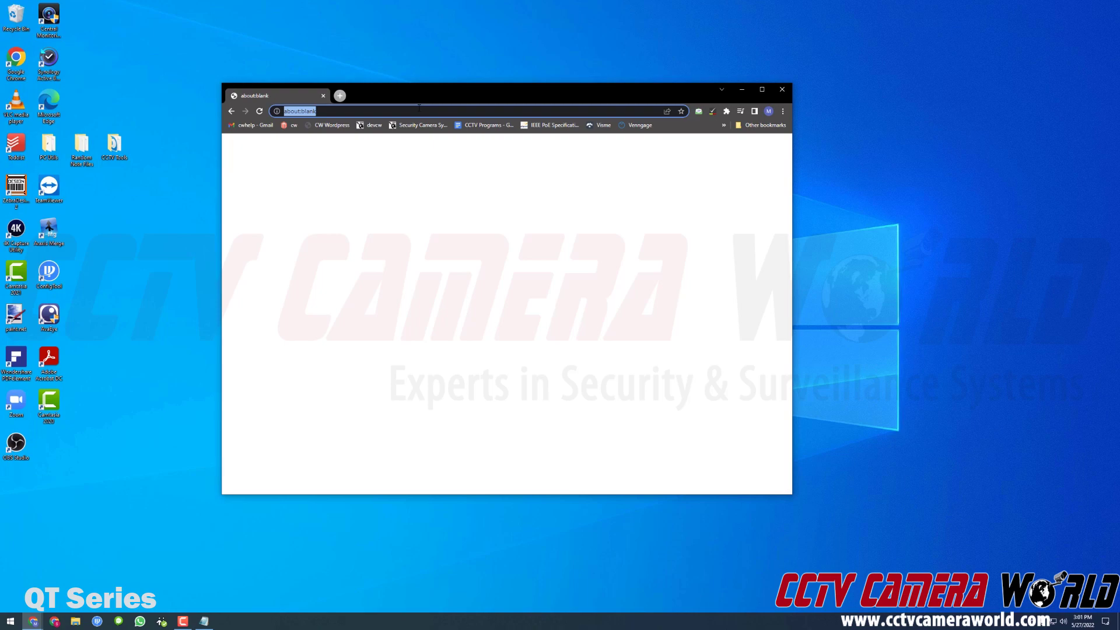
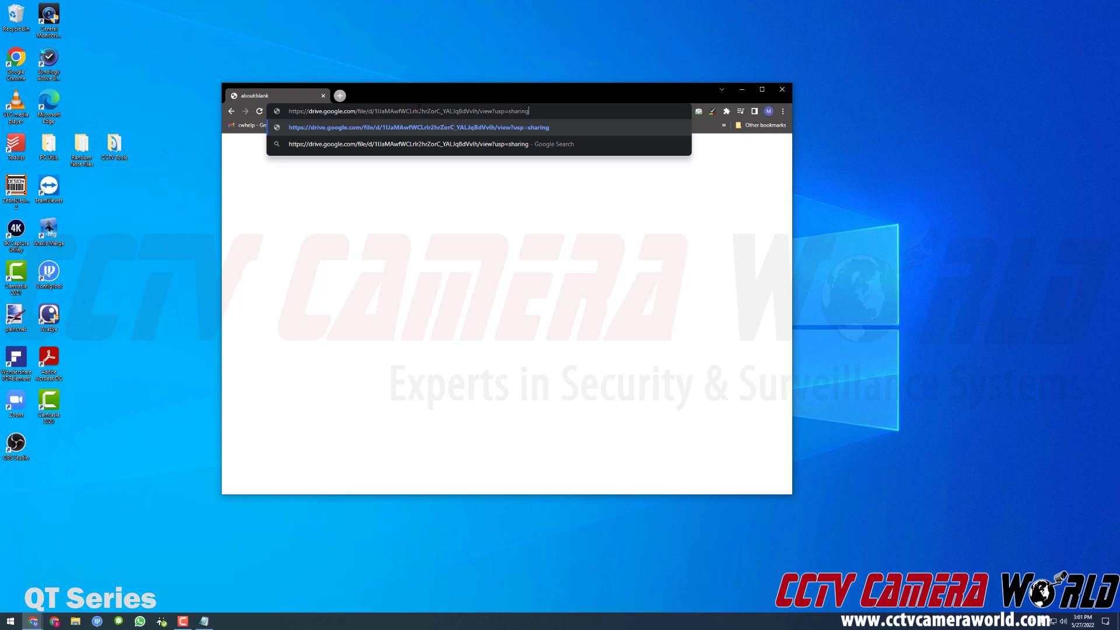
pyautogui.press('Return')
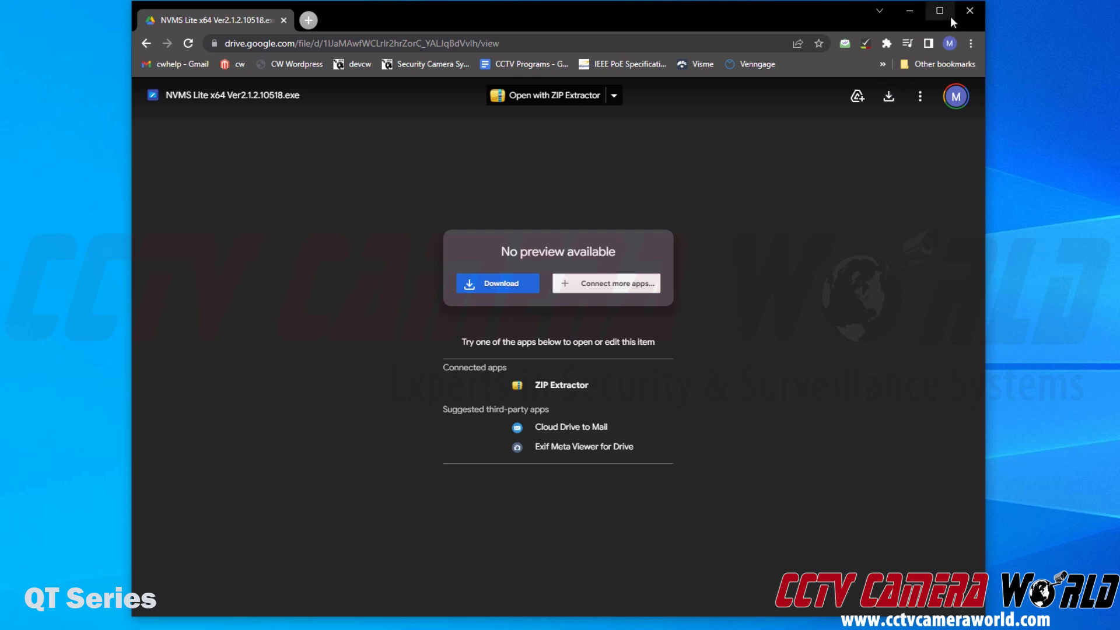
# Download the 244M NVMS Lite x64 installer, choosing 'Download anyway' past the virus-scan warning
pyautogui.click(888, 97)
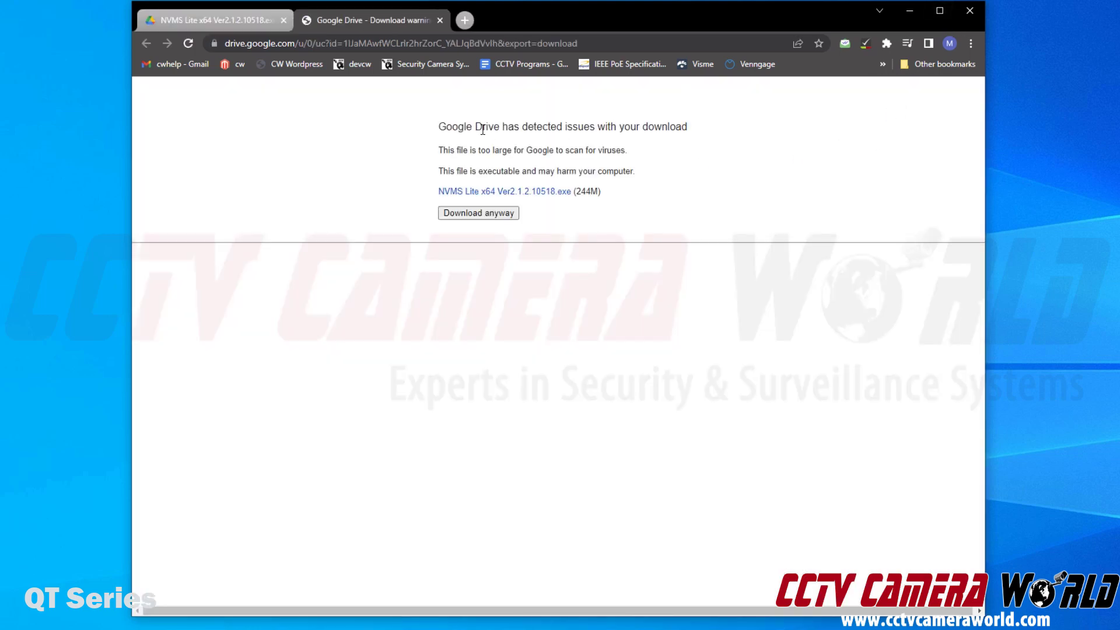
pyautogui.moveTo(435, 126); pyautogui.dragTo(659, 201)
pyautogui.click(632, 190)
pyautogui.moveTo(579, 194); pyautogui.dragTo(625, 205)
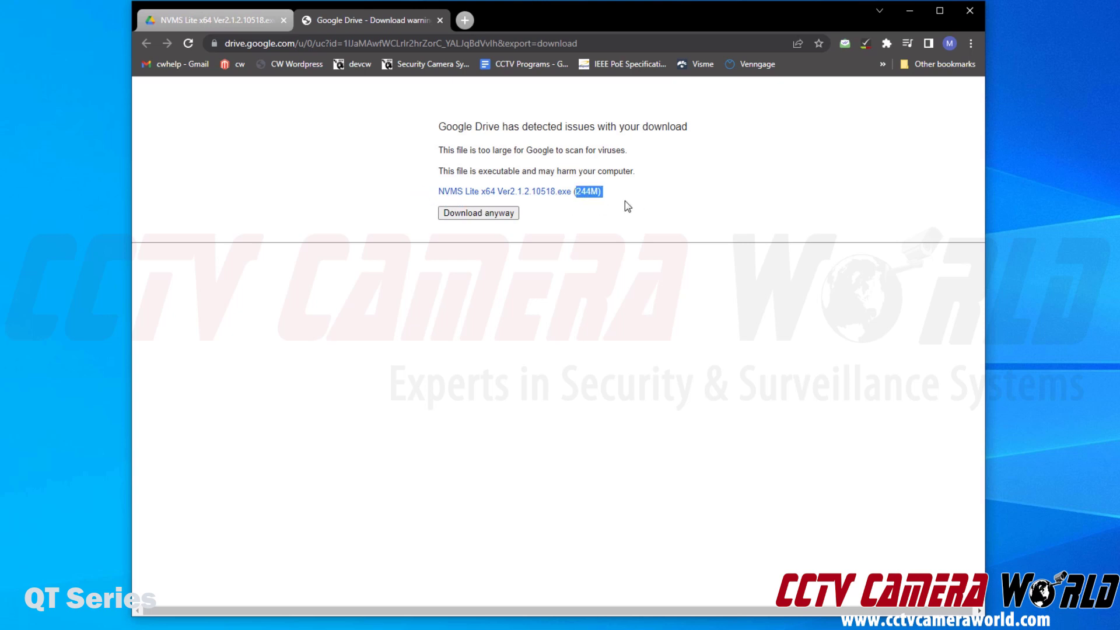
pyautogui.click(503, 217)
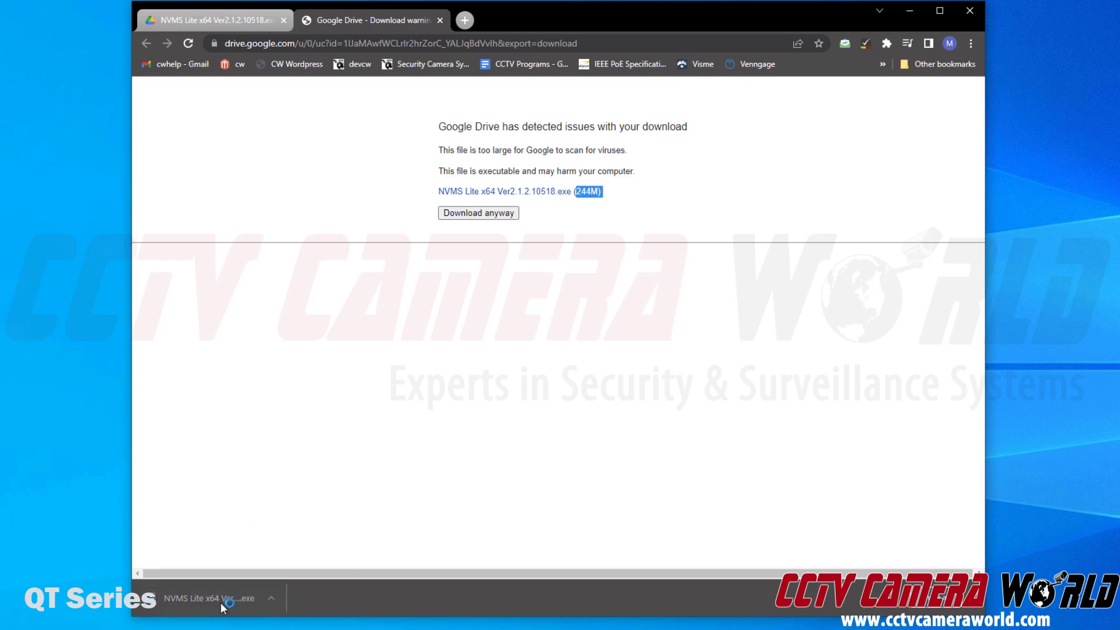
pyautogui.moveTo(580, 196); pyautogui.dragTo(592, 194)
pyautogui.click(592, 195)
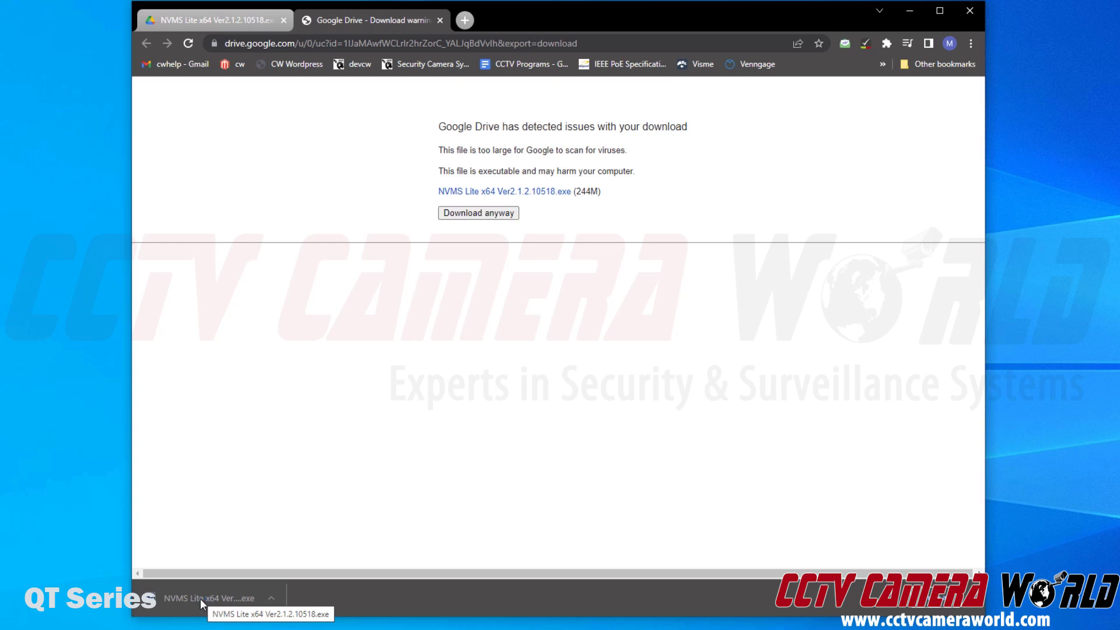
# Run the installer past SmartScreen and install NVMS Lite in English to the default NVMS Lite Edition folder
pyautogui.click(201, 599)
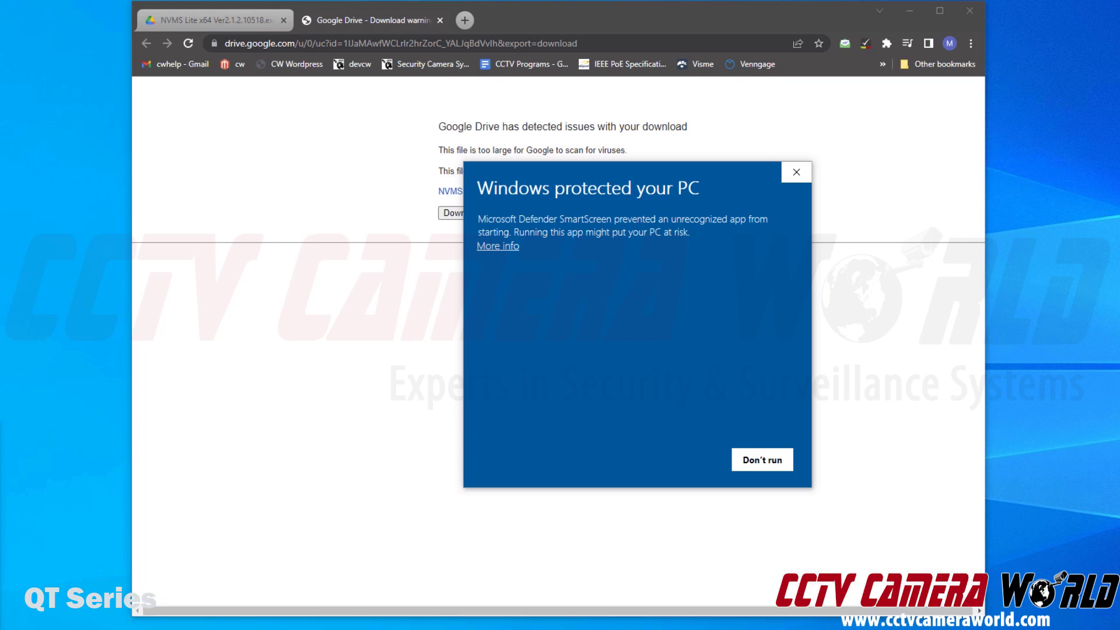
pyautogui.click(382, 464)
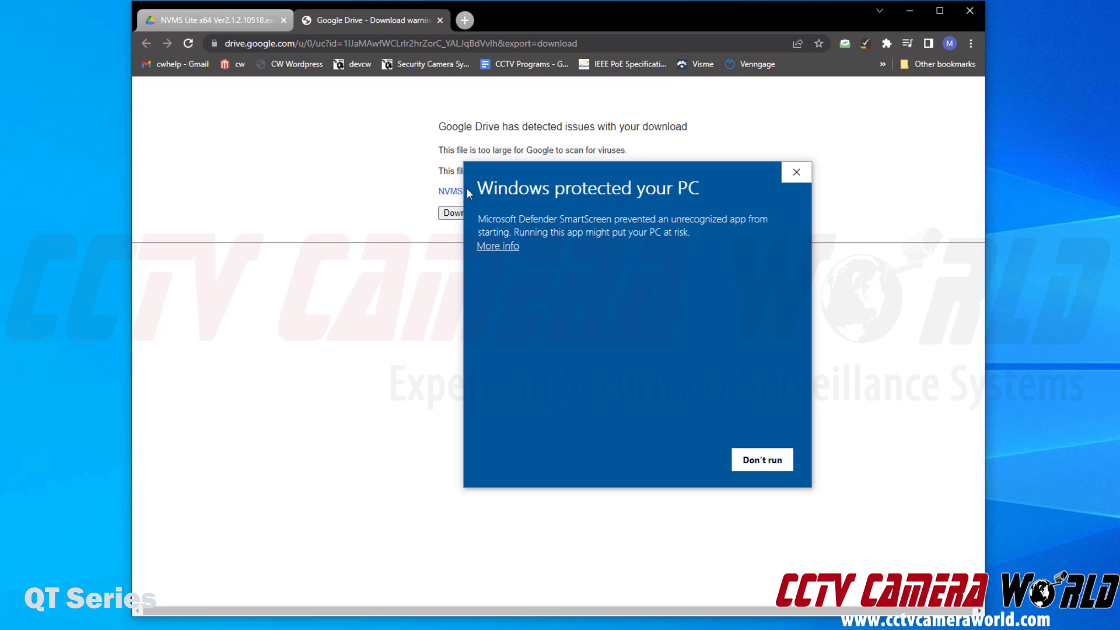
pyautogui.click(495, 248)
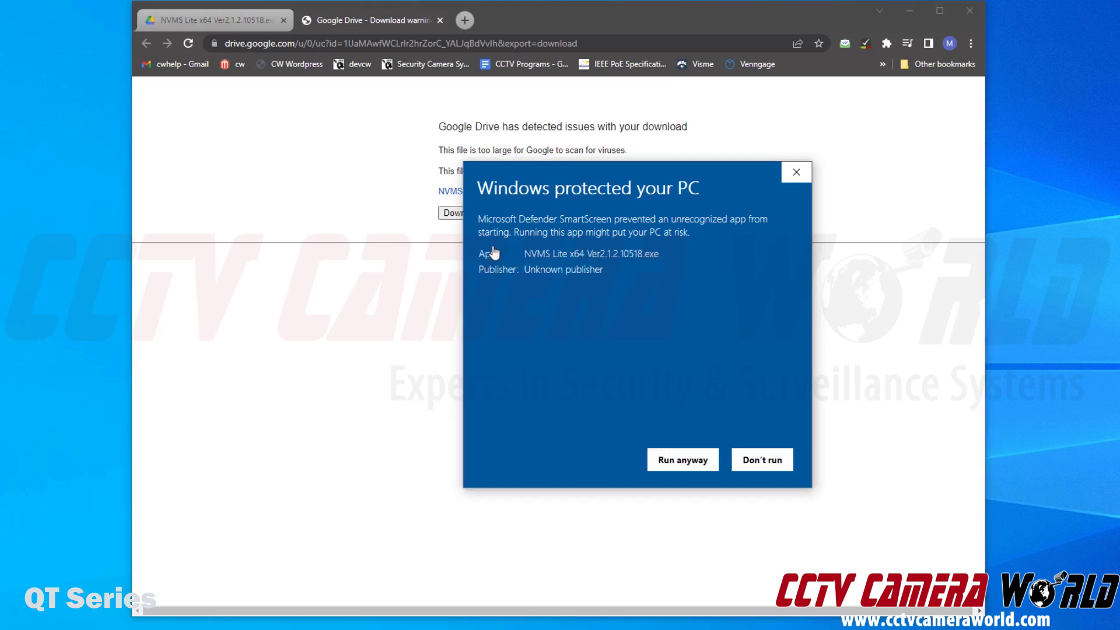
pyautogui.click(675, 462)
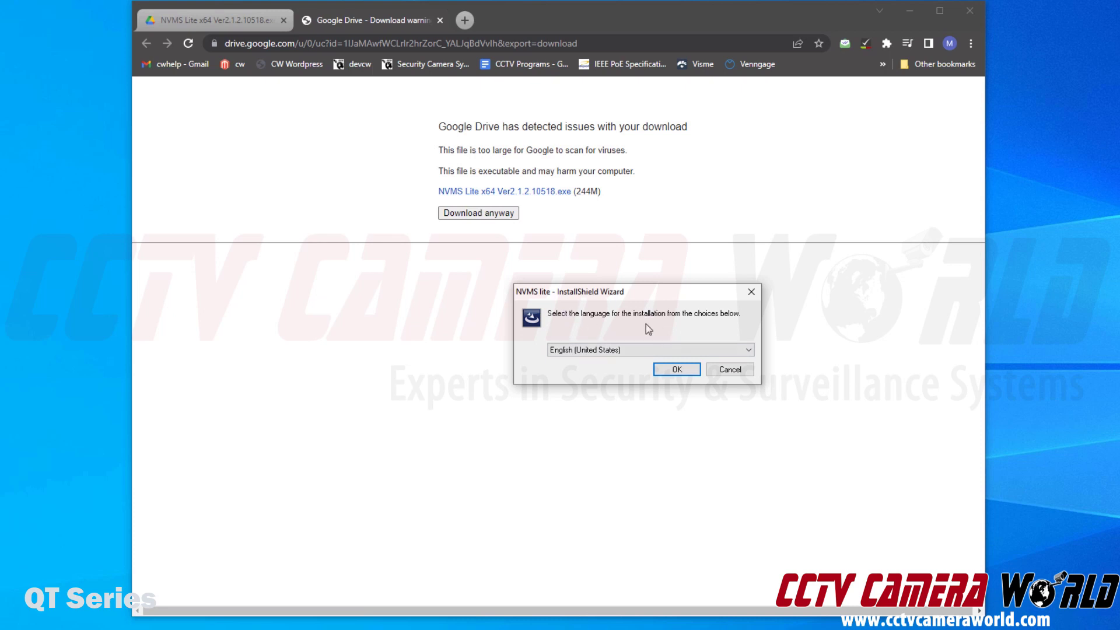
pyautogui.click(662, 373)
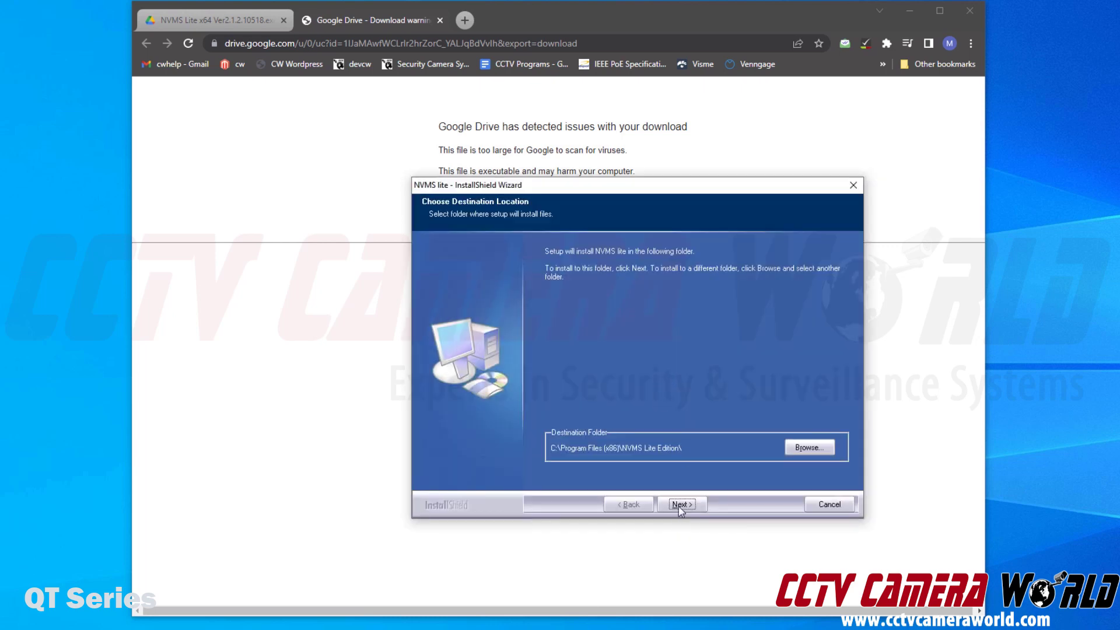
pyautogui.click(679, 505)
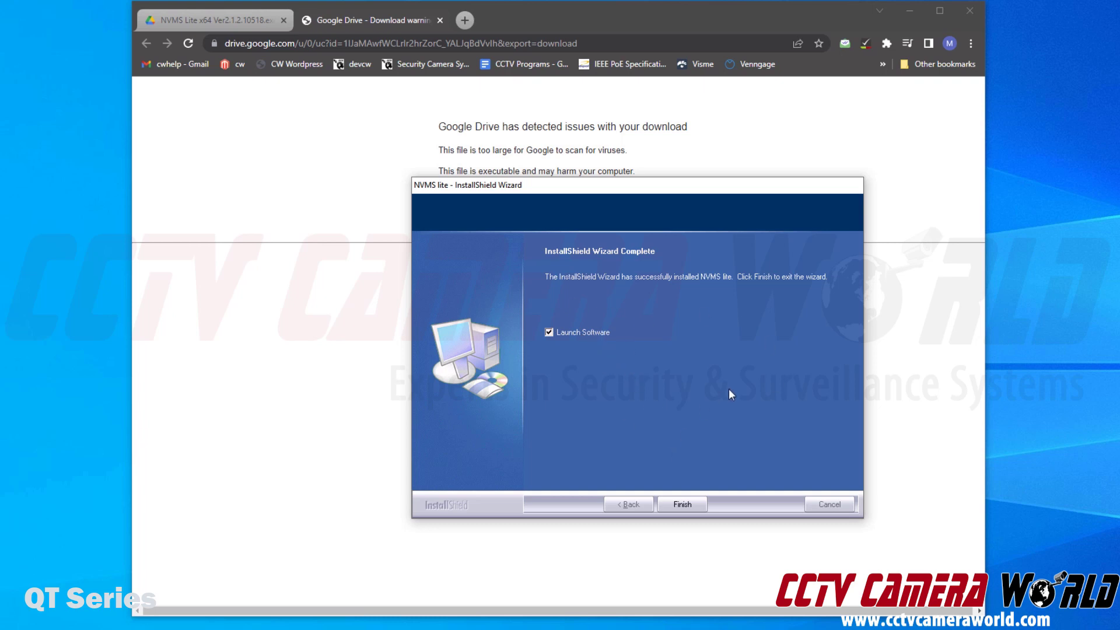
# Finish setup to launch NVMS Lite and log in as admin with a new password
pyautogui.click(688, 503)
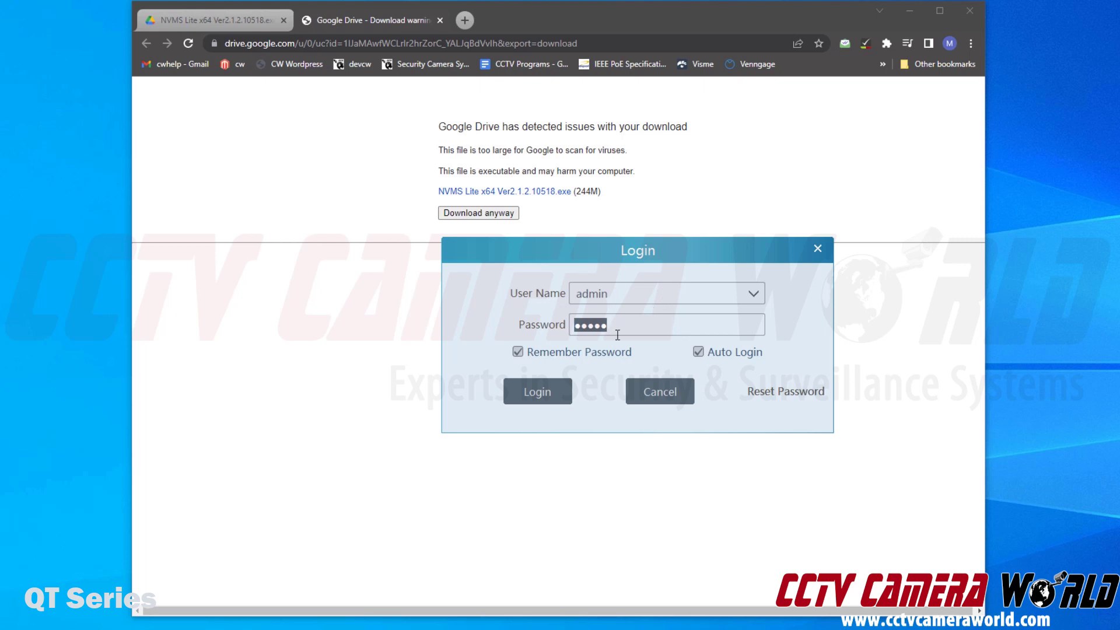
pyautogui.write('123456')
pyautogui.click(544, 400)
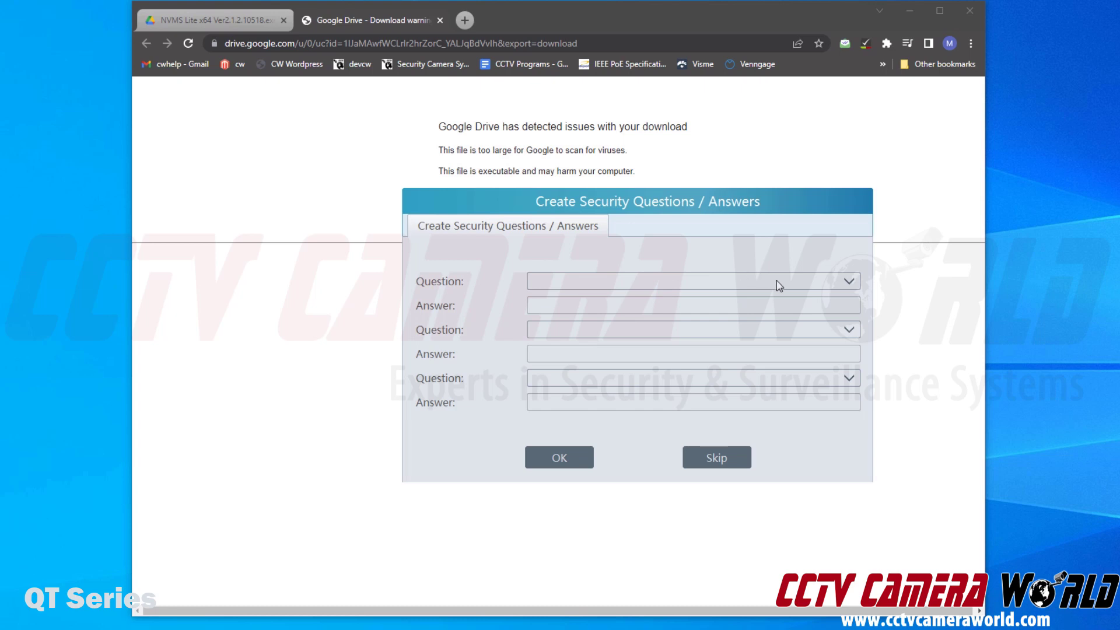
# Choose the father's name and grandfather's name security questions and enter their answers
pyautogui.click(852, 282)
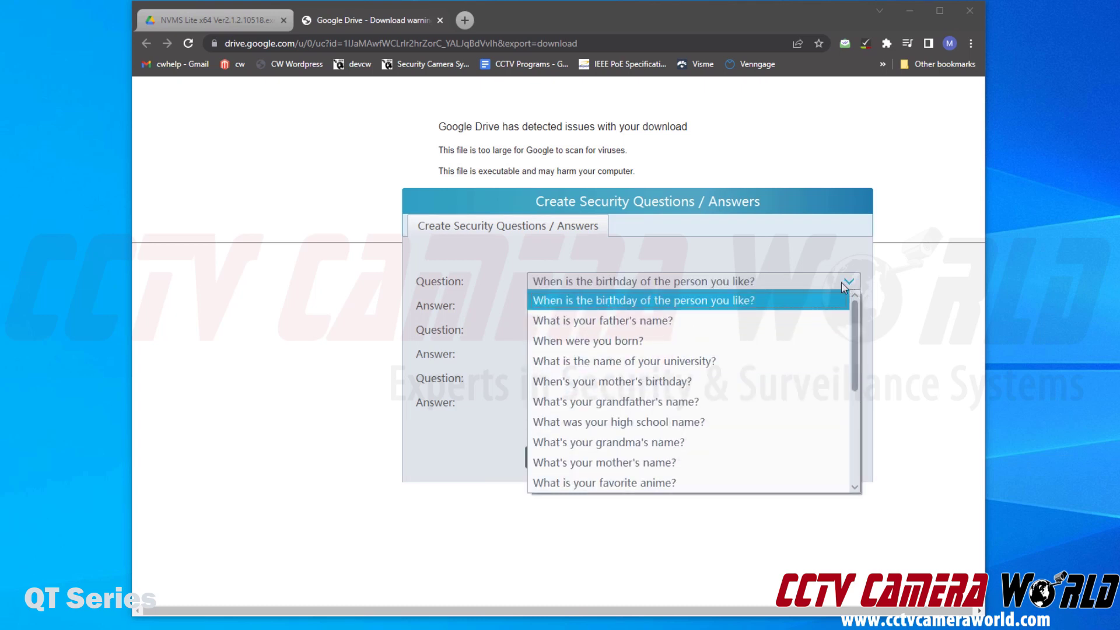
pyautogui.click(765, 321)
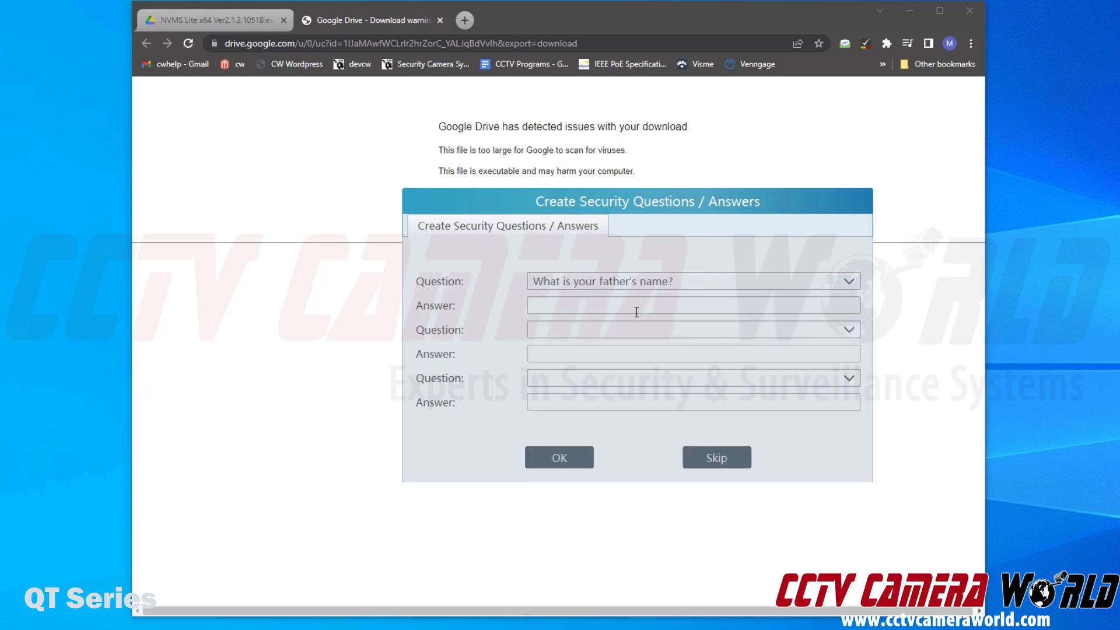
pyautogui.write('dad')
pyautogui.click(636, 332)
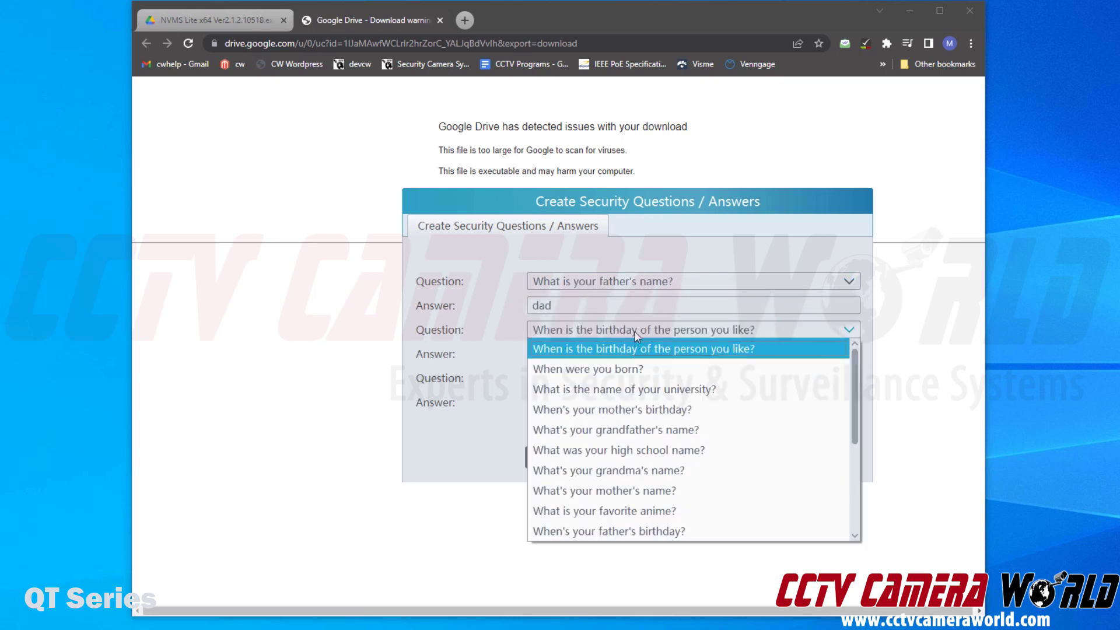
pyautogui.click(617, 430)
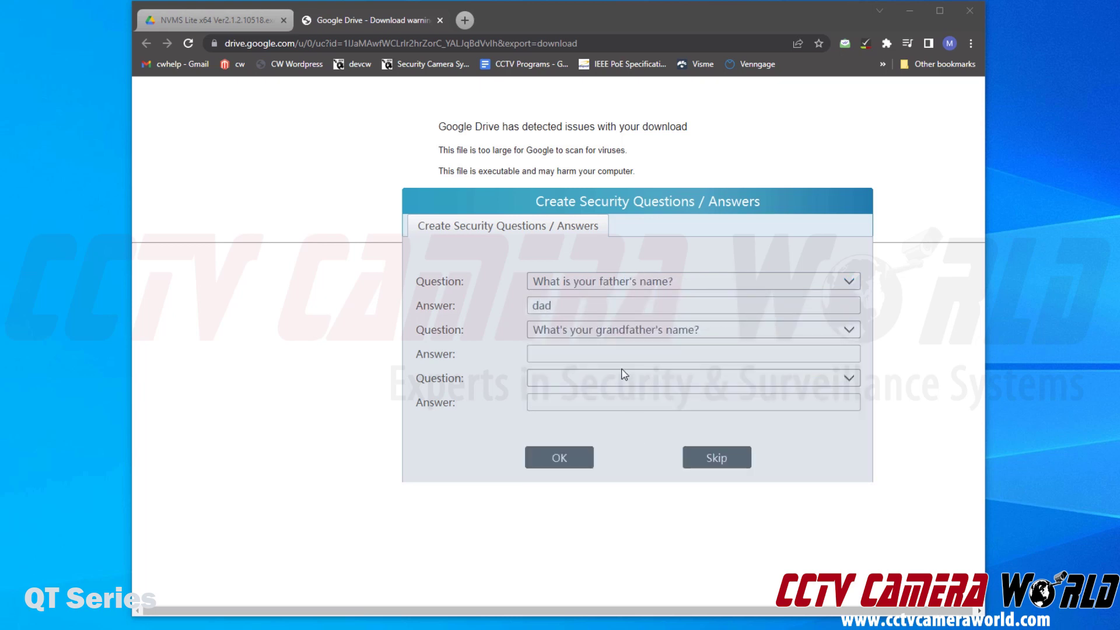
pyautogui.click(625, 358)
pyautogui.write('granddad')
pyautogui.press('BackSpace')
pyautogui.press('BackSpace')
pyautogui.write('dad')
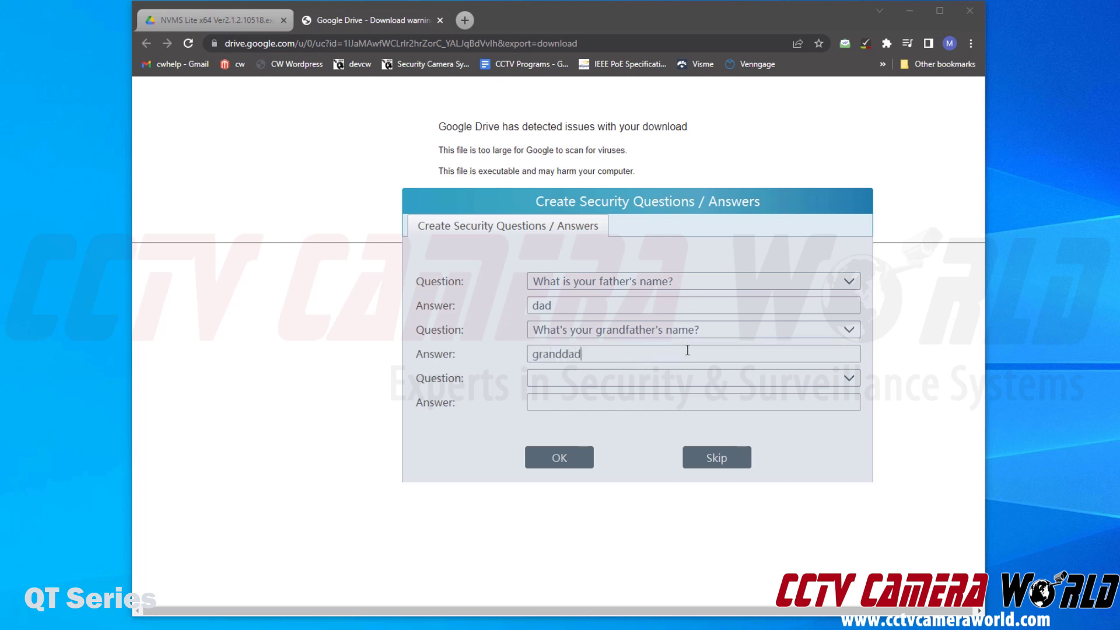
# Set the third question to 'When were you born?', enter its answer, and submit and confirm all three
pyautogui.click(683, 379)
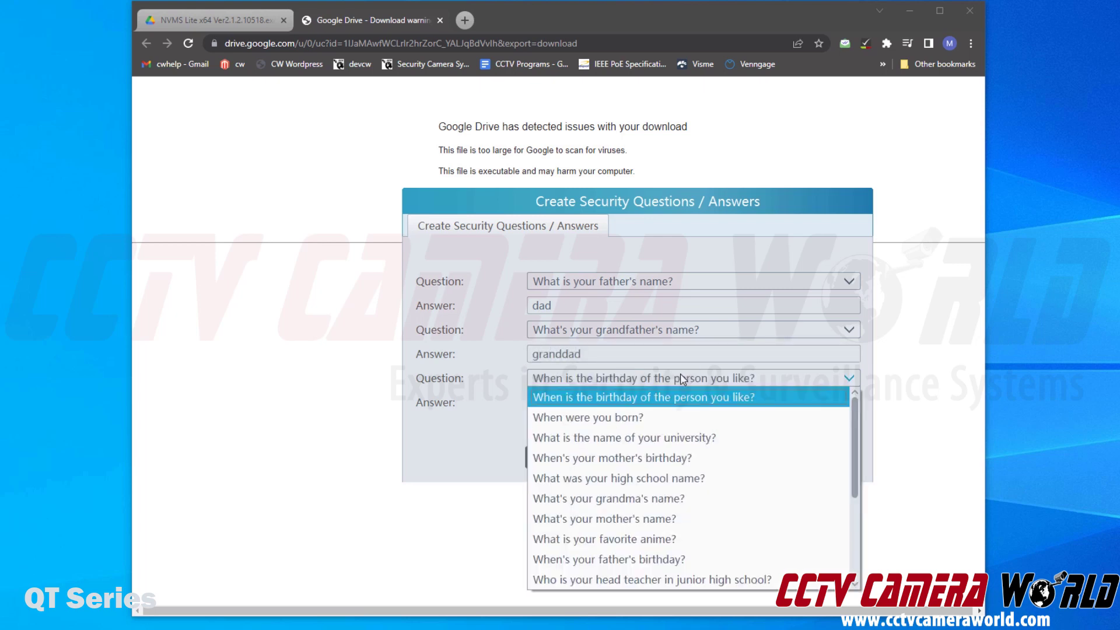
pyautogui.click(671, 418)
pyautogui.click(646, 409)
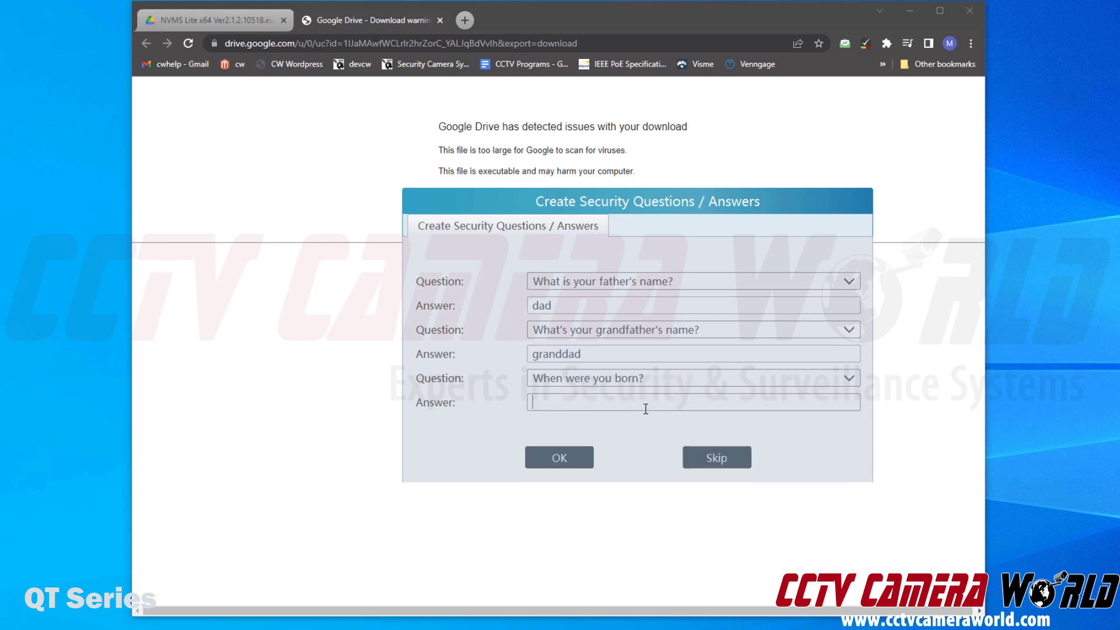
pyautogui.write('hospital')
pyautogui.click(566, 459)
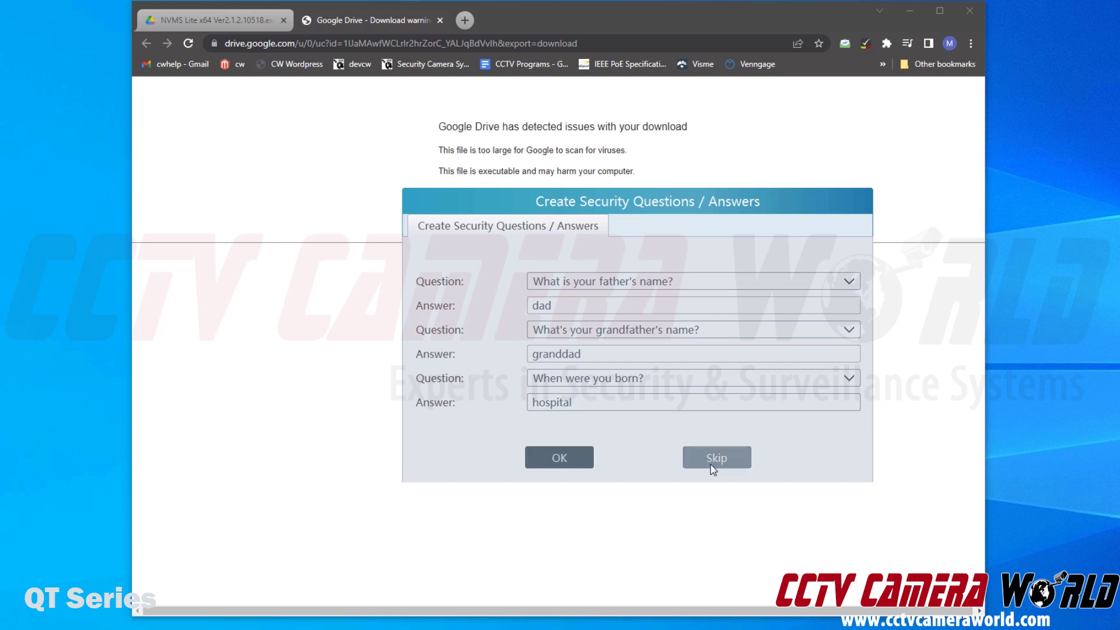
pyautogui.click(576, 466)
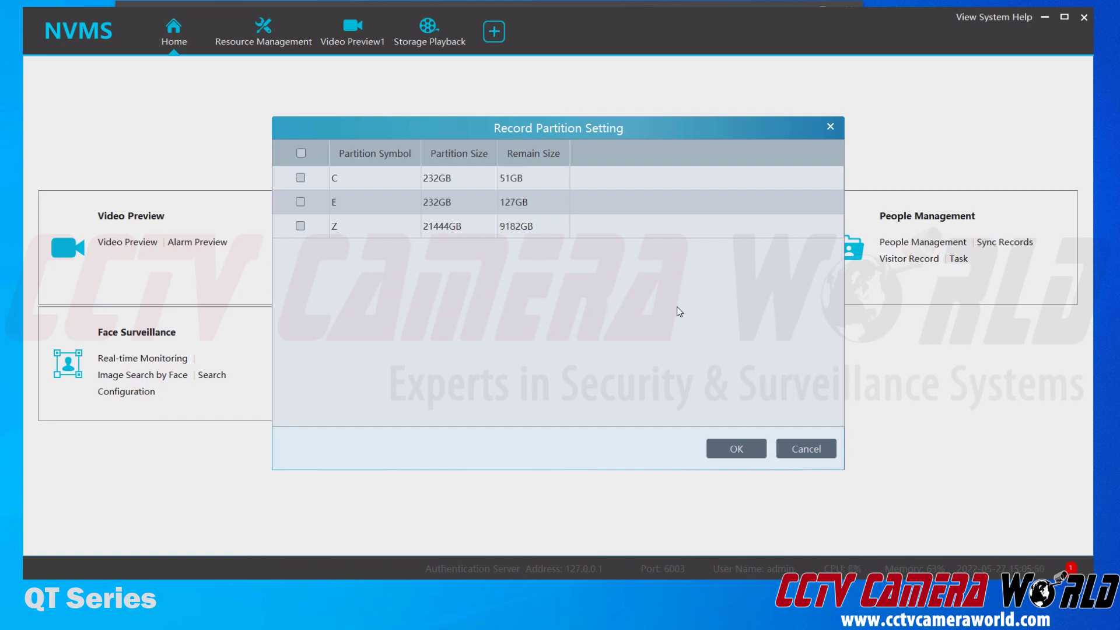
# Cancel the Record Partition Setting dialog without checking any of partitions C, E or Z
pyautogui.click(816, 444)
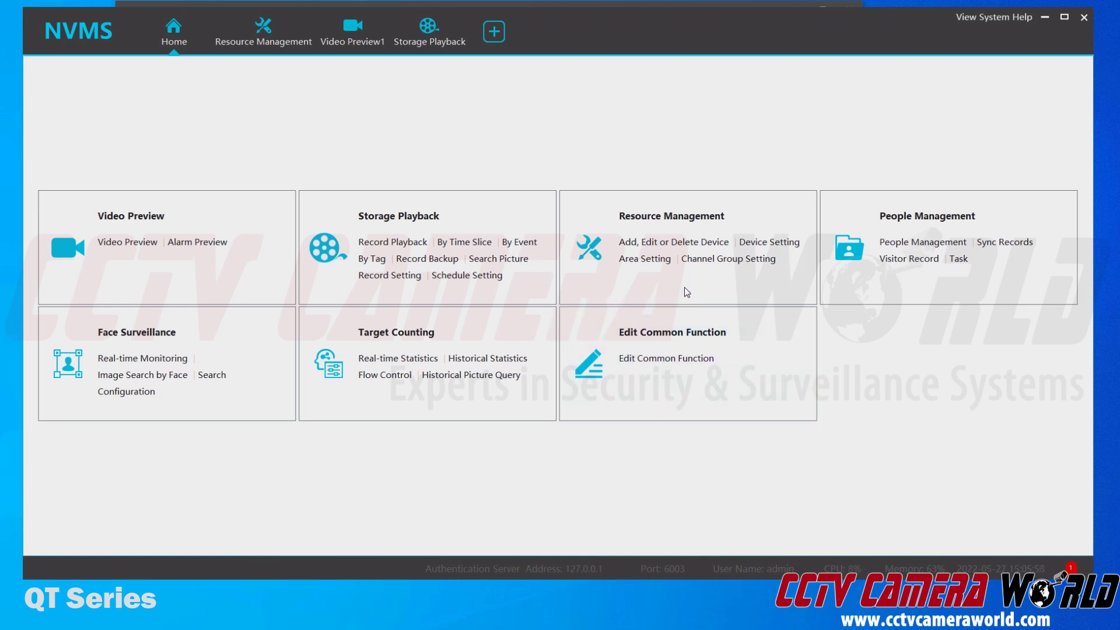
# Go to Resource Management's 'Add, Edit or Delete Device' page and show the Encoding Device list
pyautogui.click(636, 222)
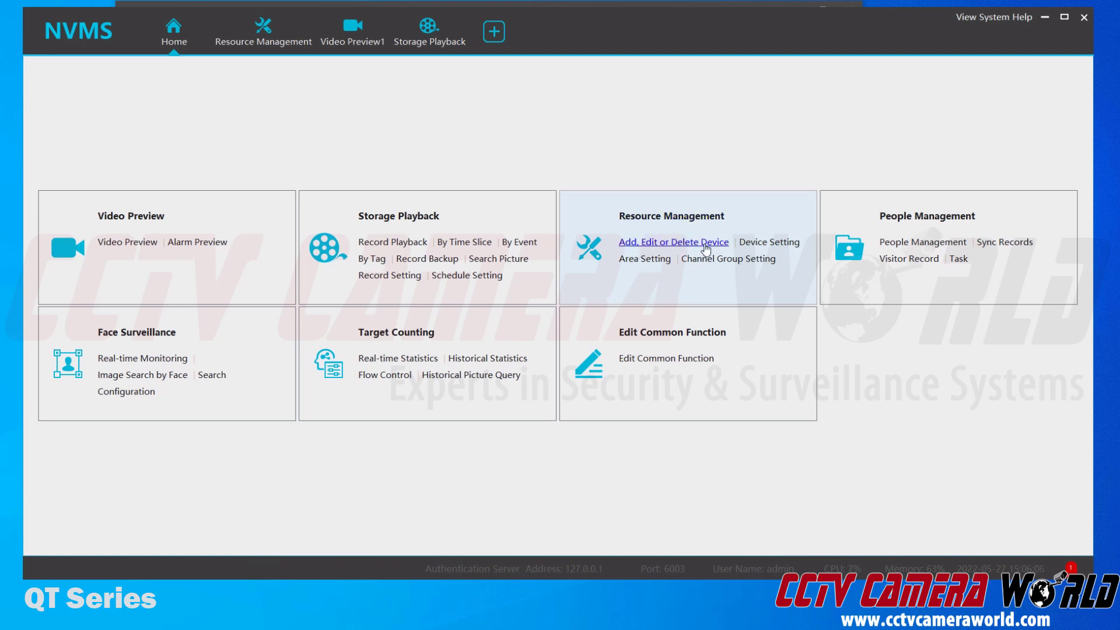
pyautogui.click(281, 39)
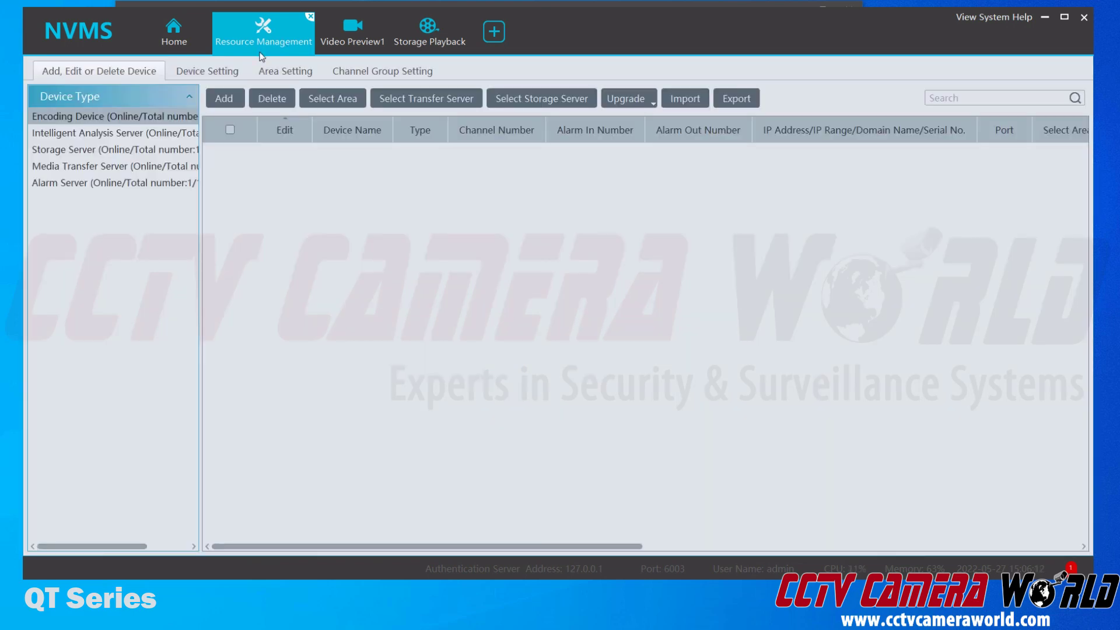
pyautogui.click(178, 29)
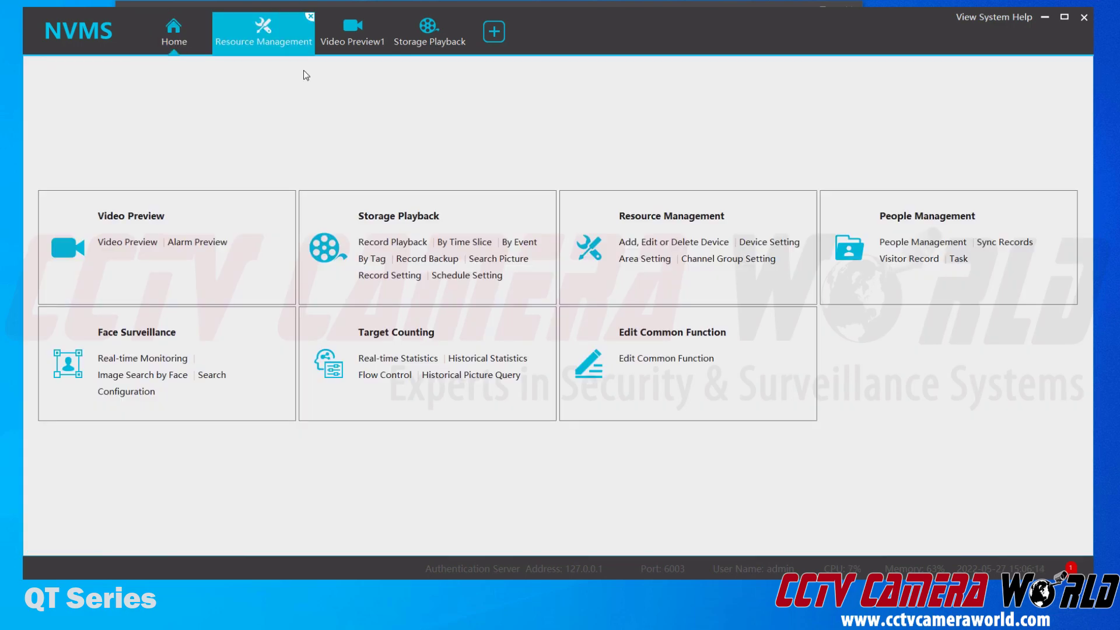
pyautogui.click(644, 217)
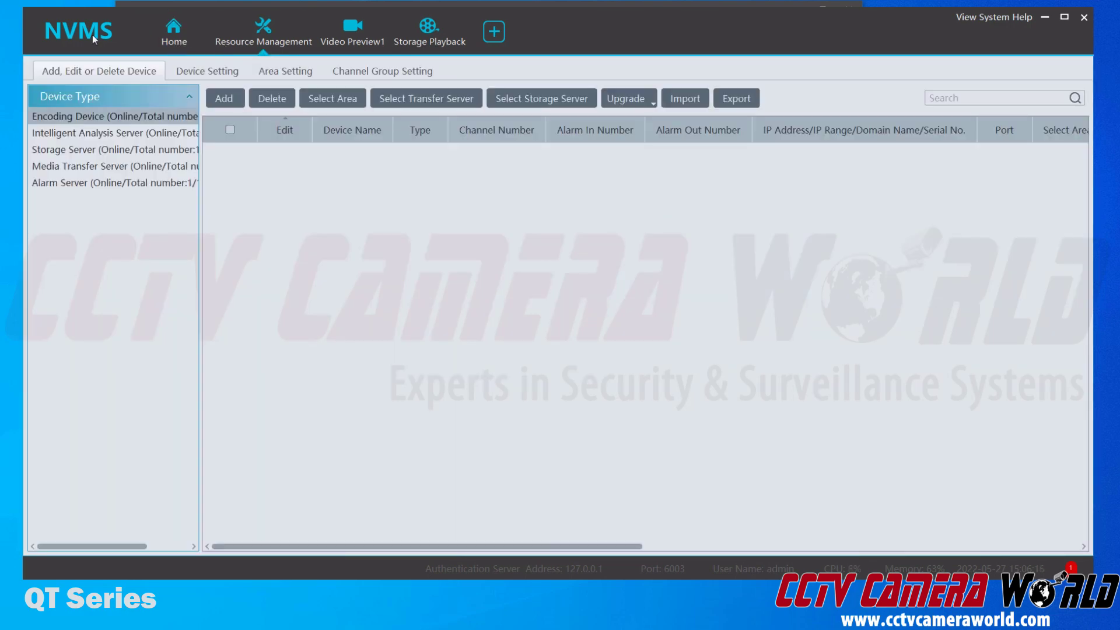
pyautogui.click(146, 44)
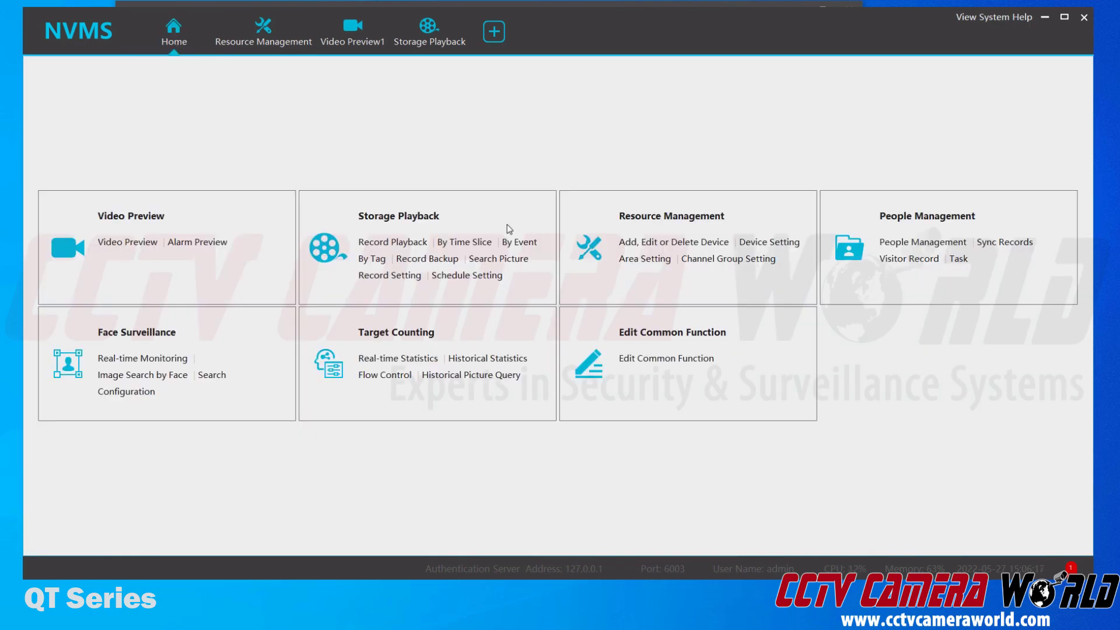
pyautogui.click(644, 249)
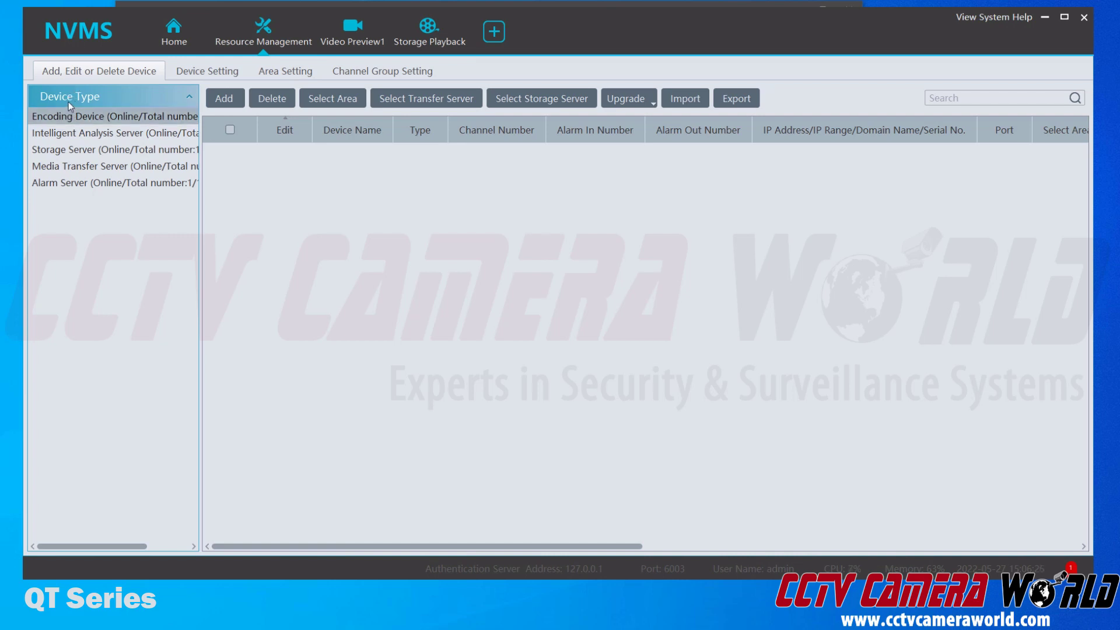
pyautogui.click(79, 118)
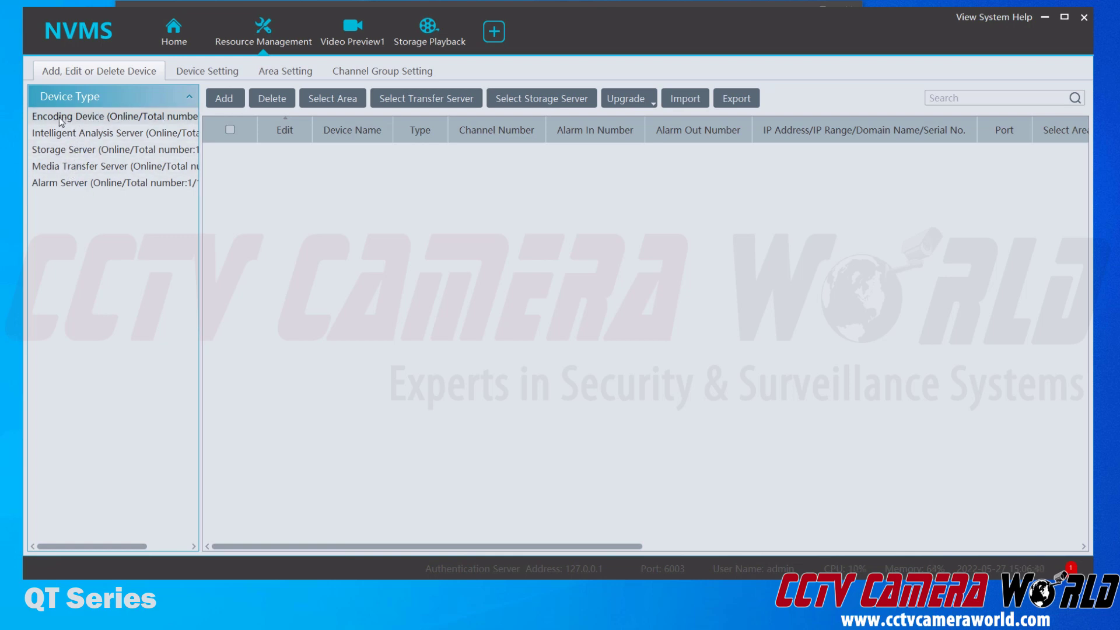
# Quick Add the discovered DVR at 192.168.1.223, port 6036, as an encoding device
pyautogui.click(93, 118)
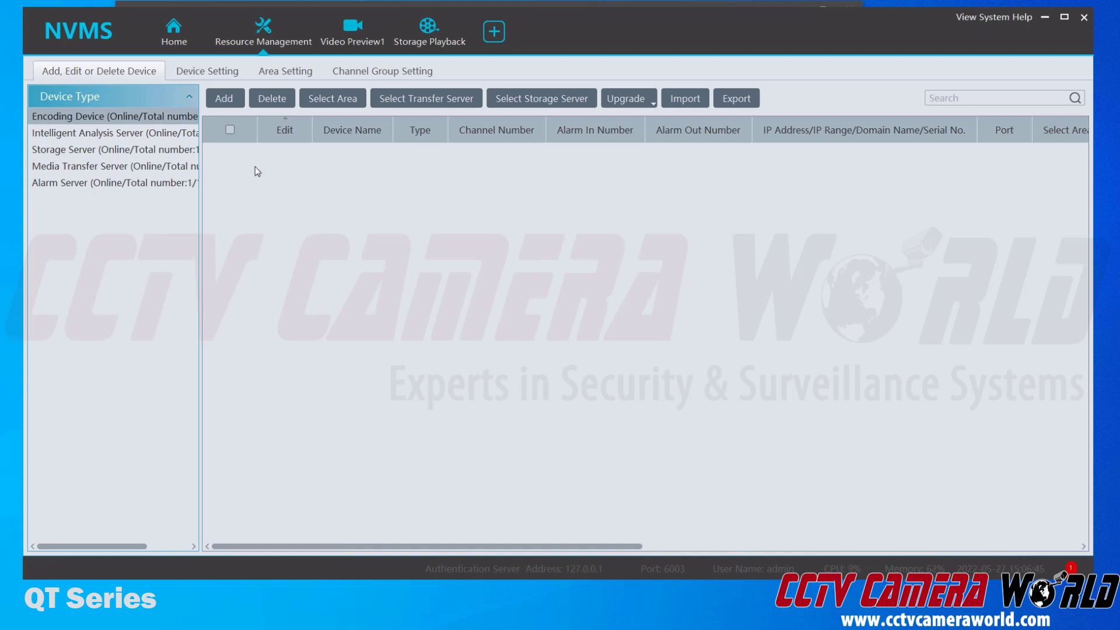
pyautogui.click(226, 96)
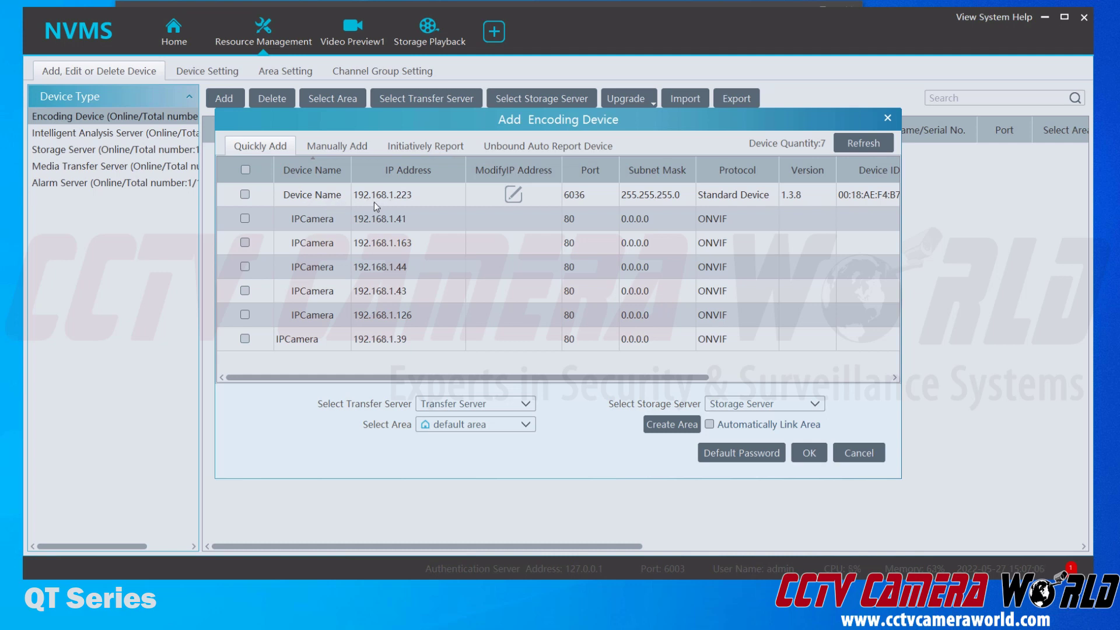
pyautogui.click(394, 205)
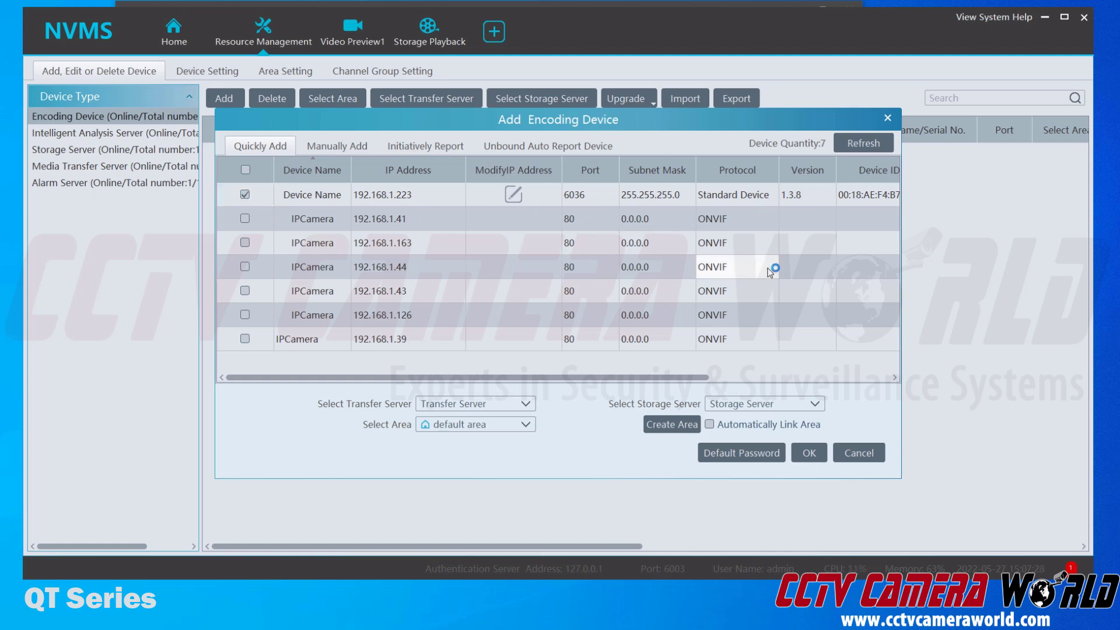
pyautogui.click(809, 452)
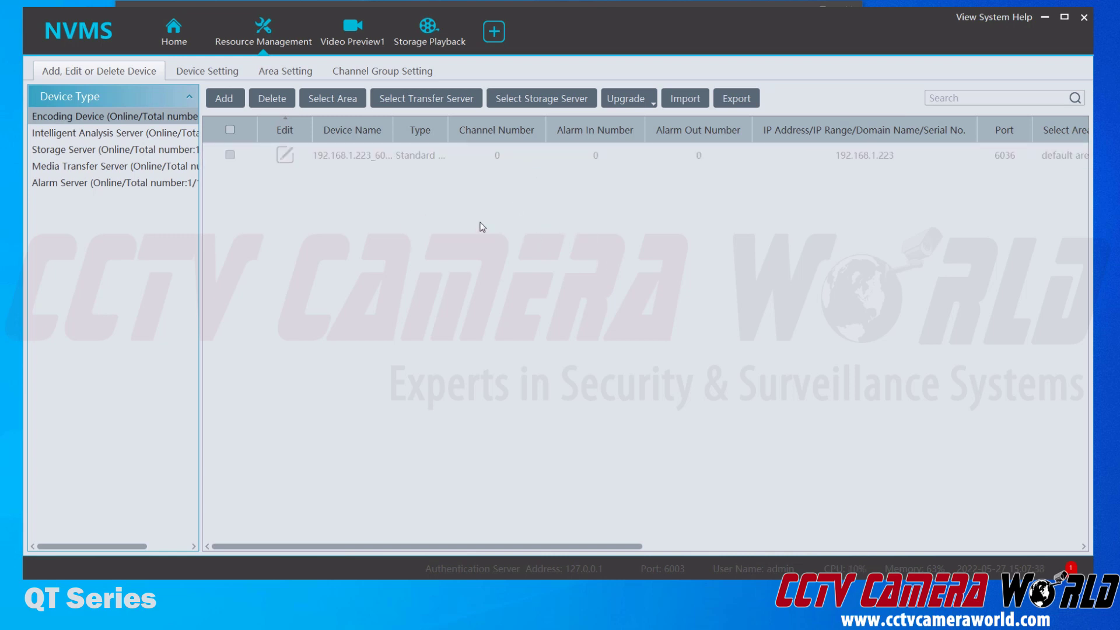
# Edit the 192.168.1.223 device and replace its stored password with the correct one
pyautogui.click(284, 156)
pyautogui.click(686, 169)
pyautogui.click(283, 155)
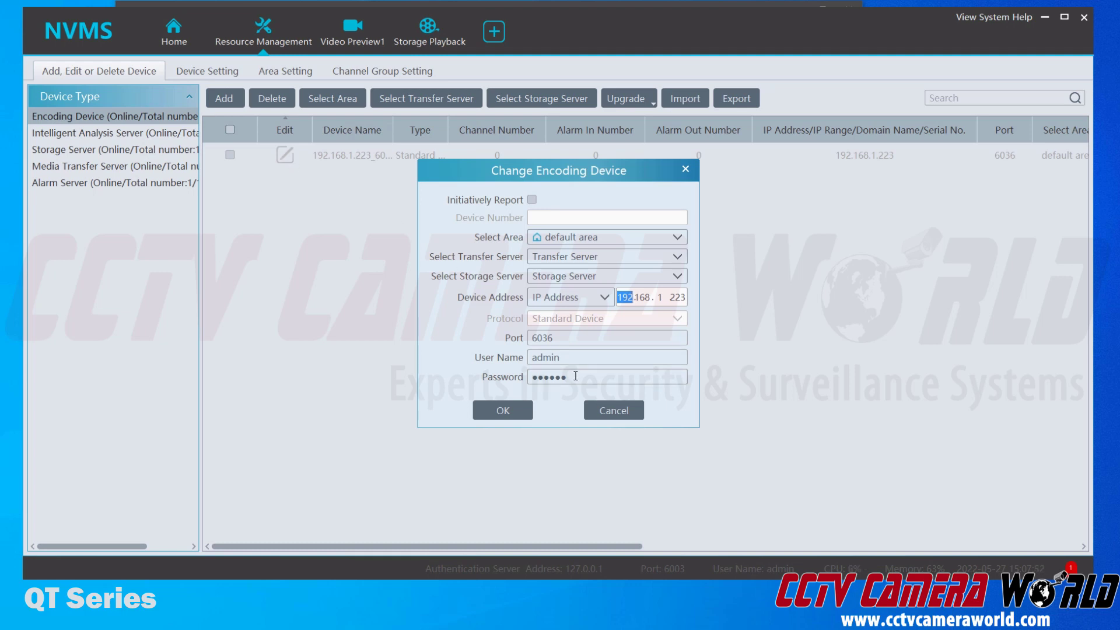
pyautogui.moveTo(575, 376); pyautogui.dragTo(507, 379)
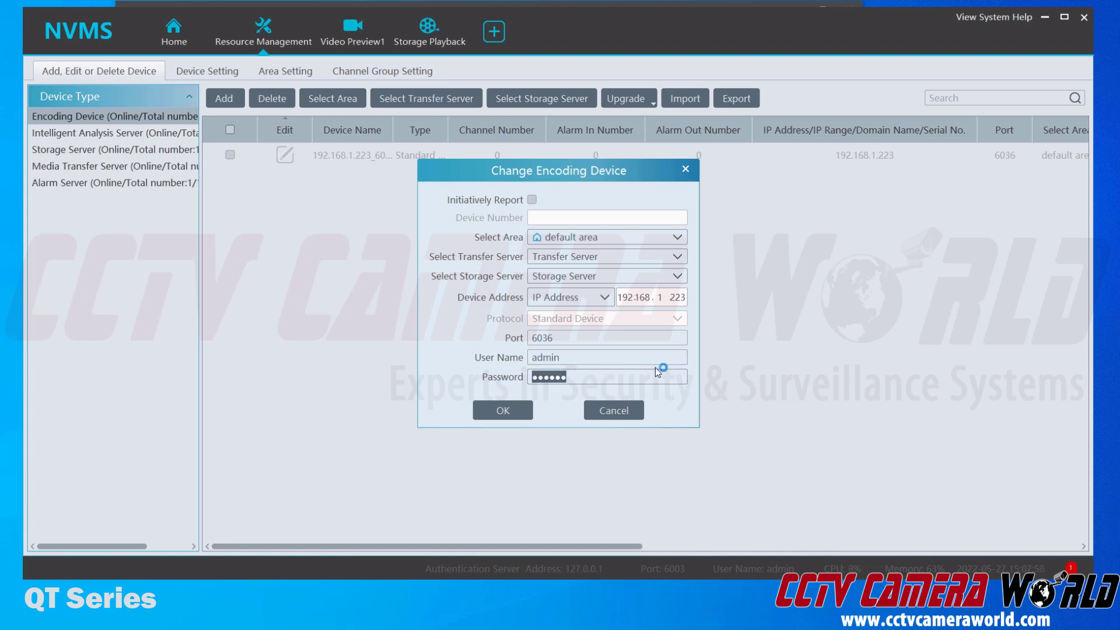
pyautogui.write('12345678')
# Save the new password, then reopen the device settings to verify the 16-channel DVR and close them
pyautogui.click(507, 410)
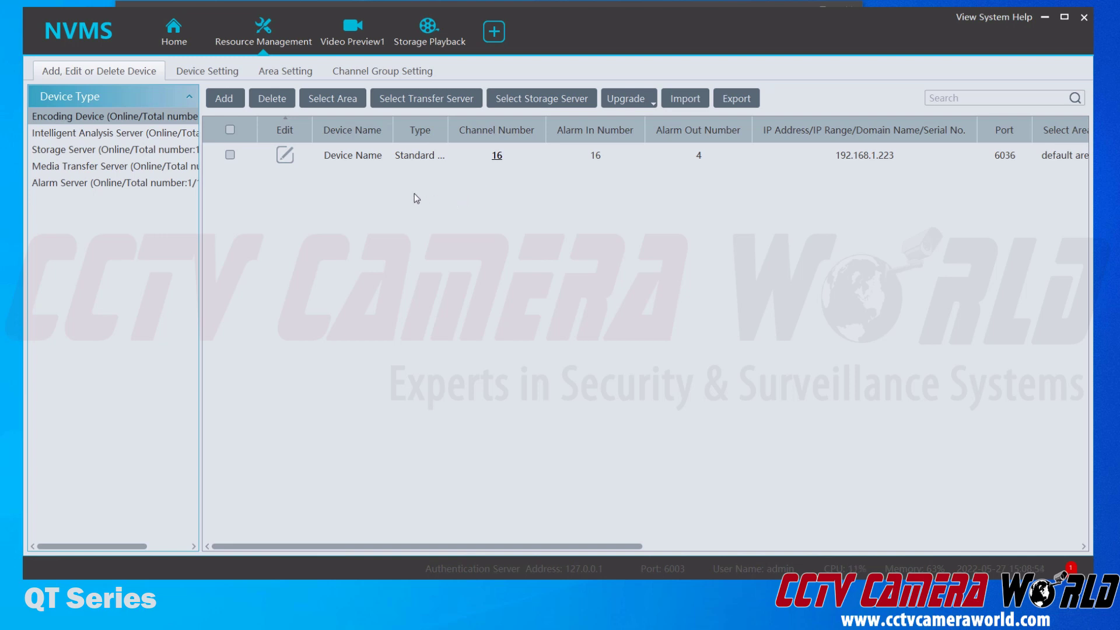
pyautogui.click(285, 155)
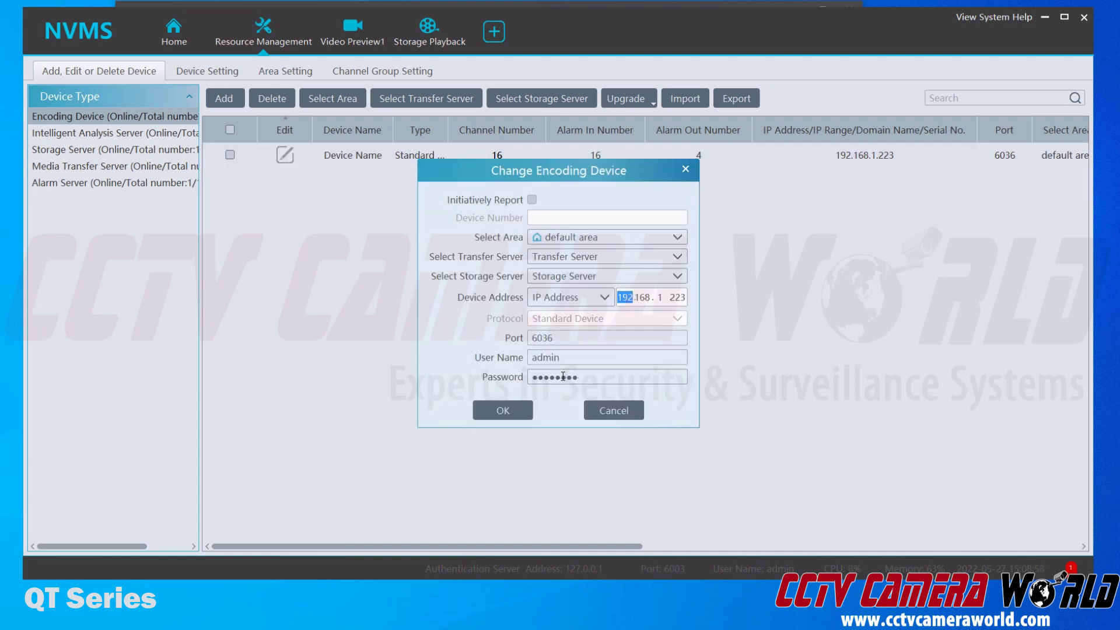
pyautogui.click(685, 169)
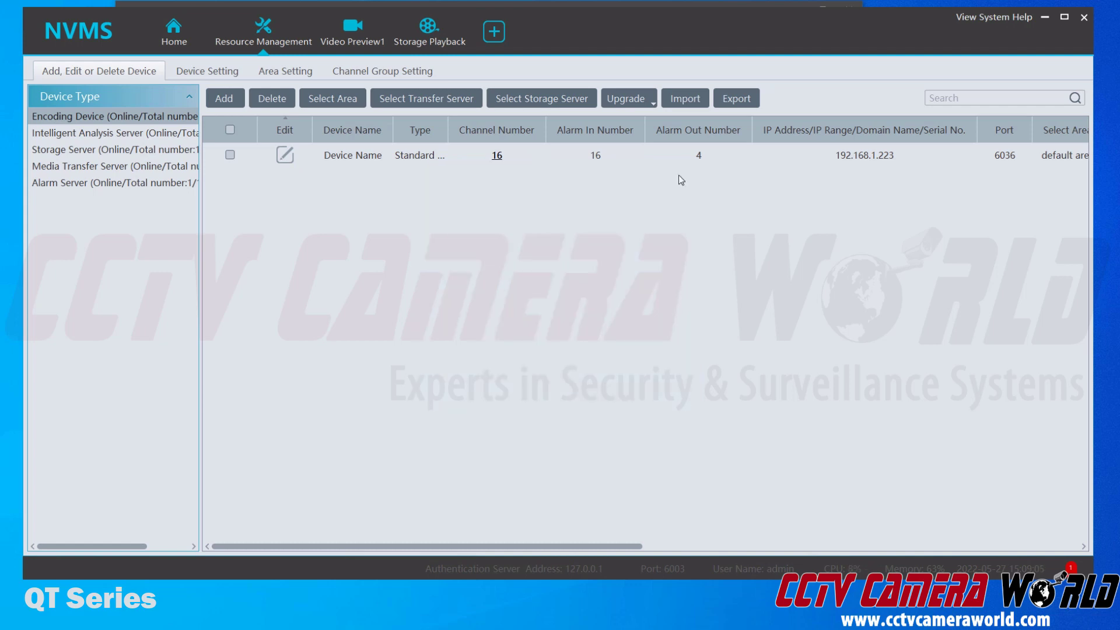